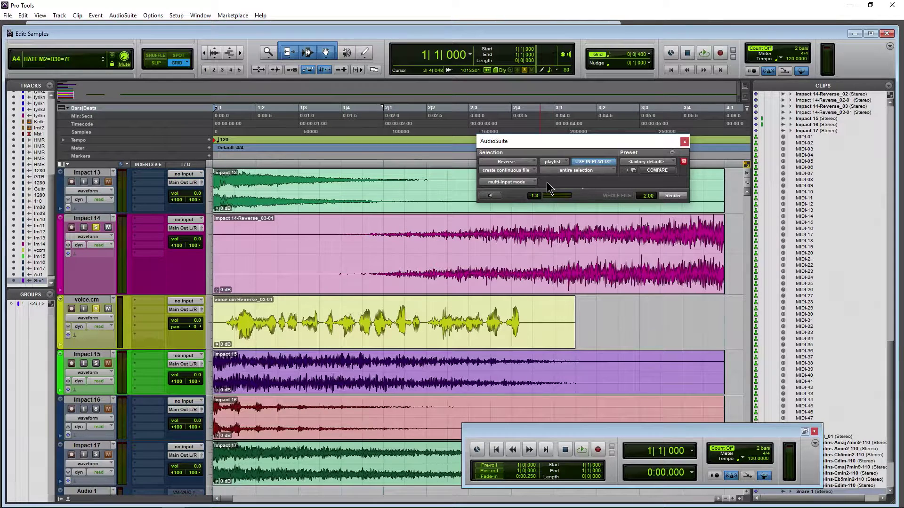
- Reopen the Reverse plug-in from AudioSuite > Other and move its window aside
click(684, 141)
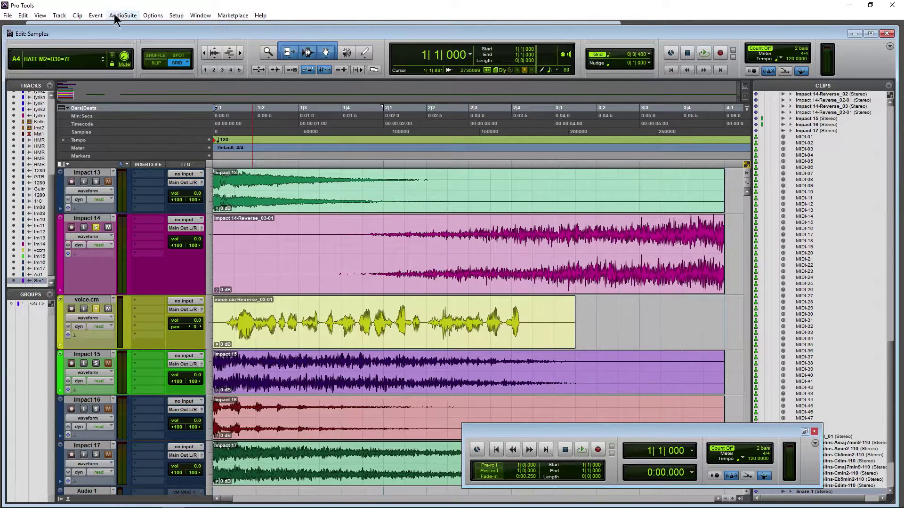
click(132, 19)
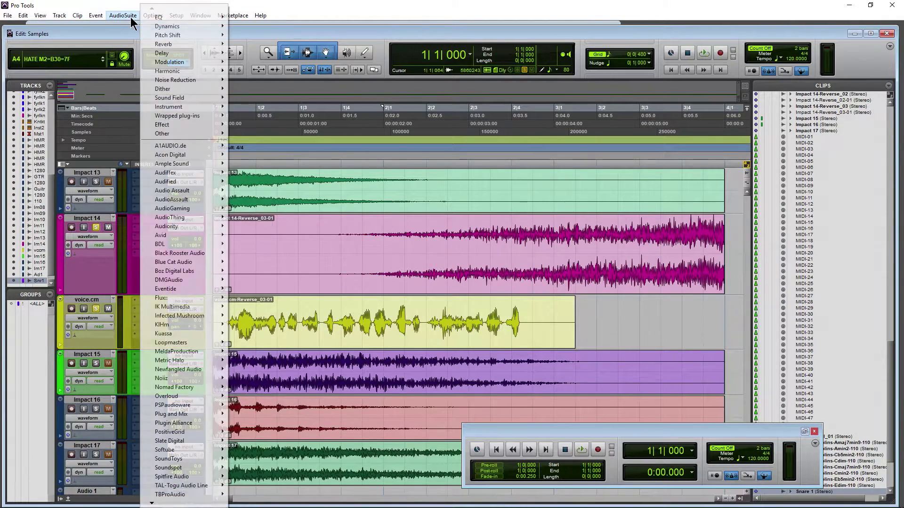
mouse_move(191, 136)
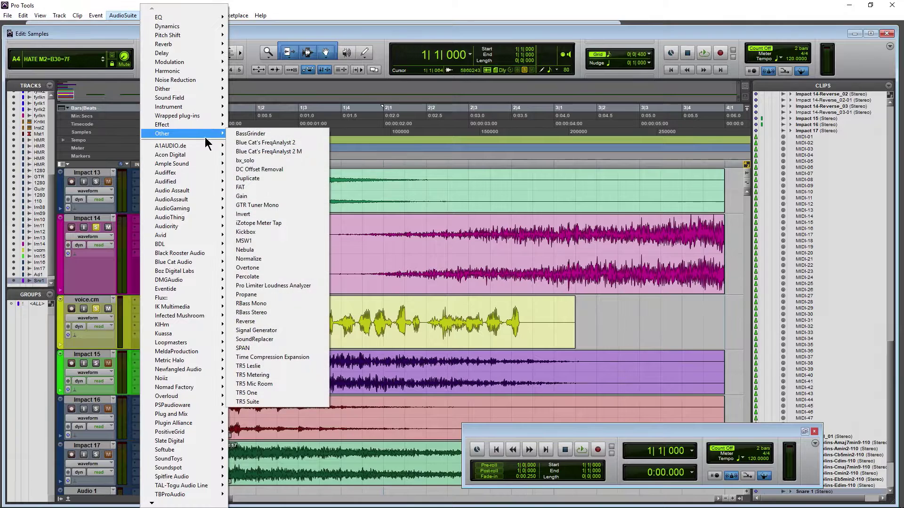
click(279, 320)
drag(538, 140, 556, 165)
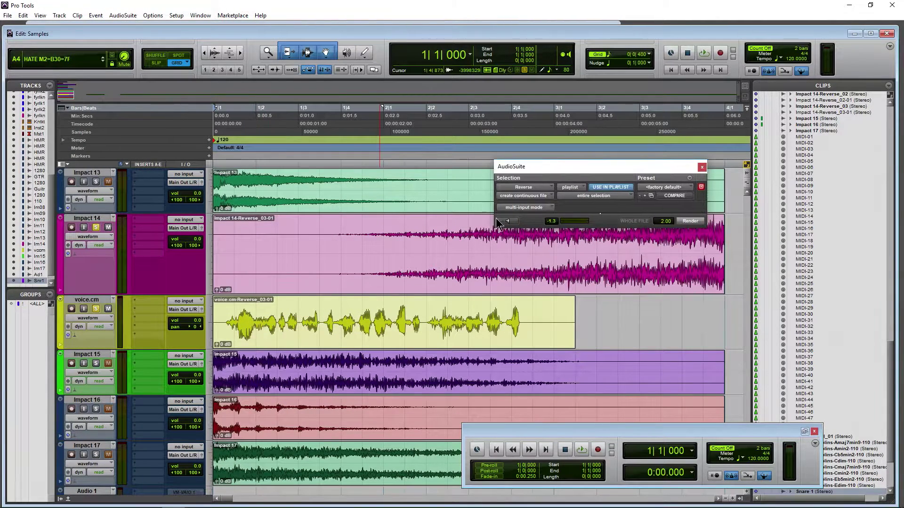
- Unsolo voice.cm and Impact 14, then select, solo and play the Impact 13 clip
click(96, 309)
click(96, 228)
scroll(141, 235, up, 2)
click(225, 256)
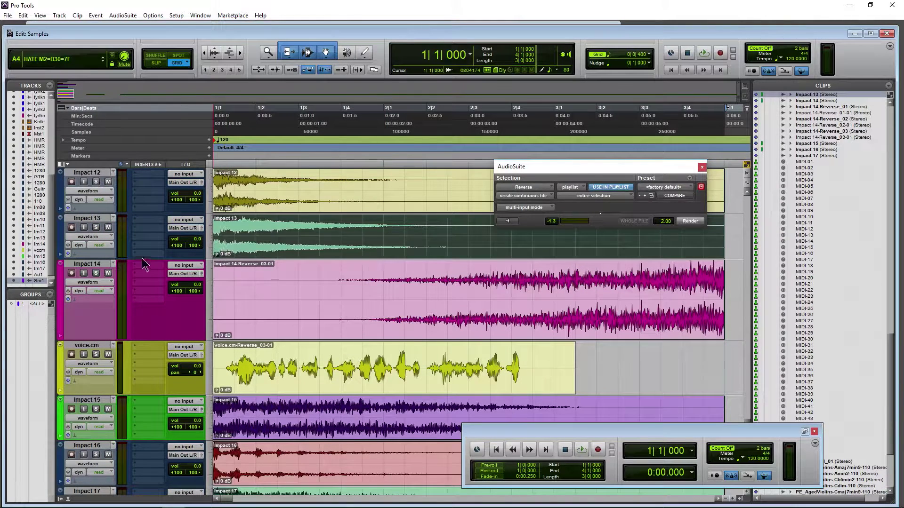
key(shift+s)
key(space)
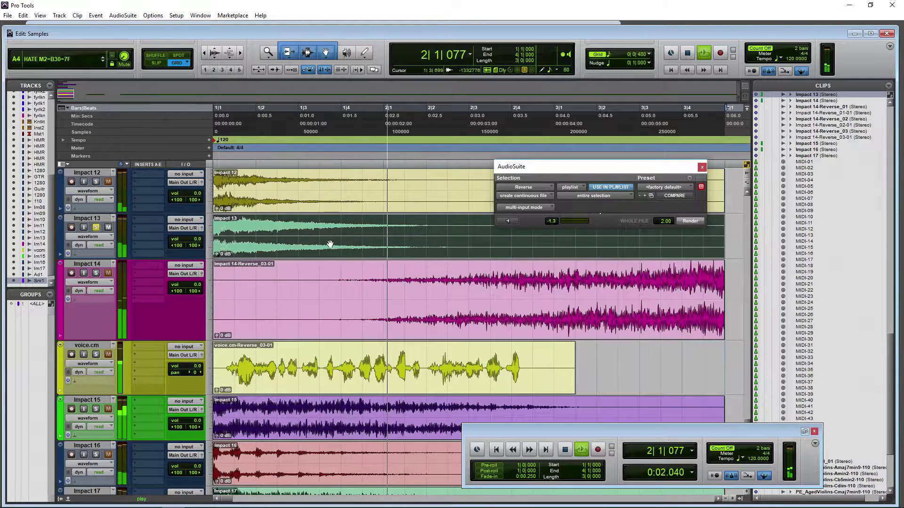
key(space)
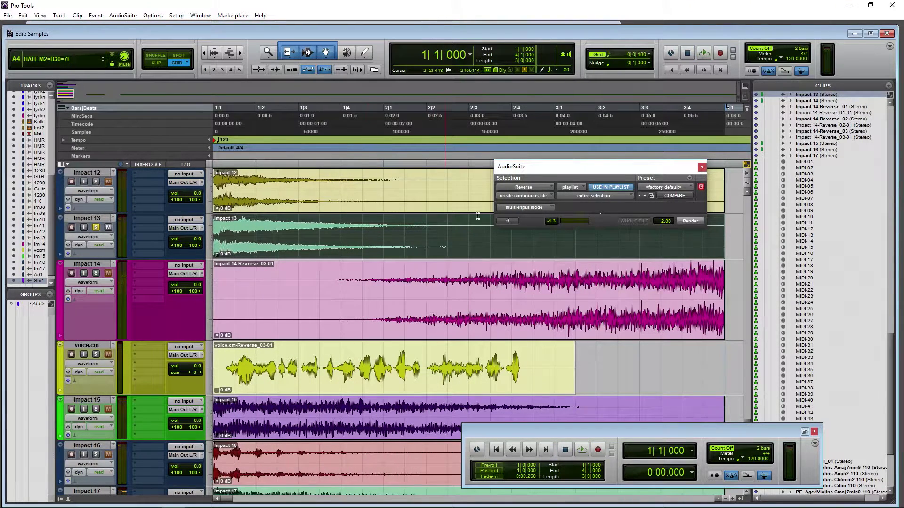
- Preview the reversed Impact 13 sound in the Reverse plug-in
drag(544, 165, 457, 144)
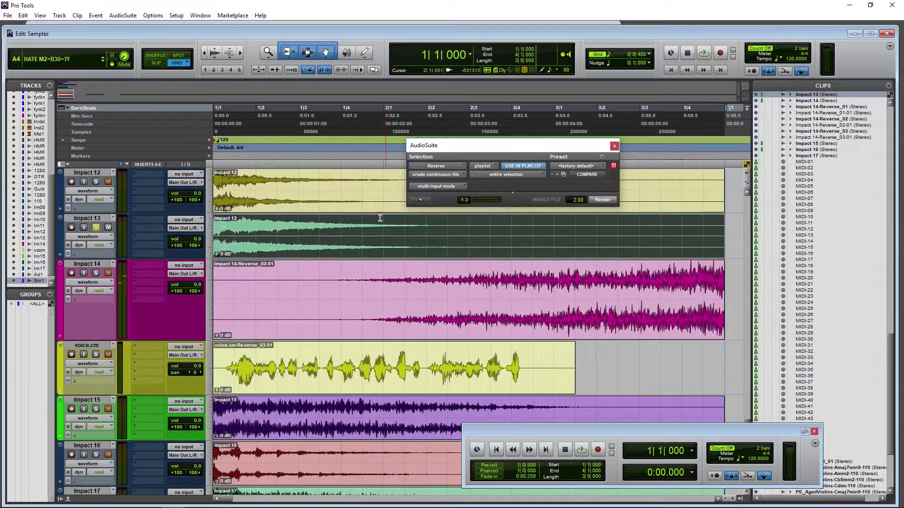
click(420, 199)
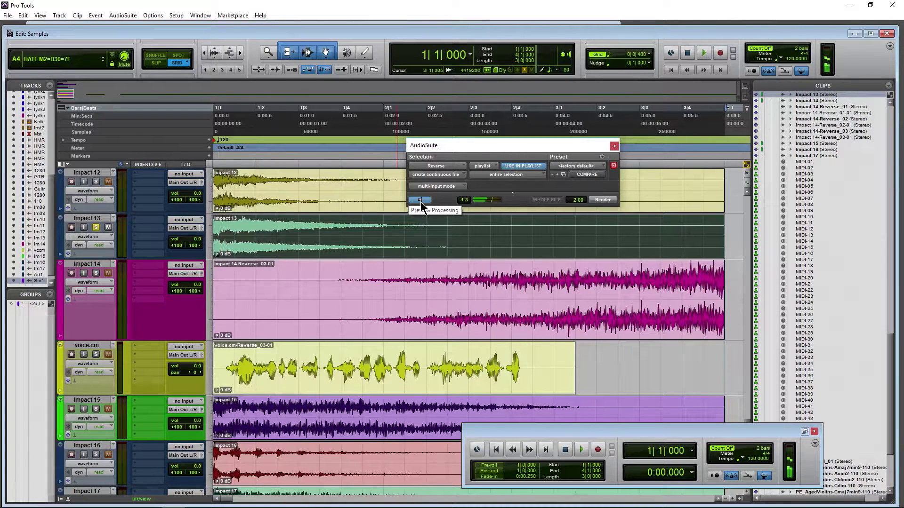
click(419, 201)
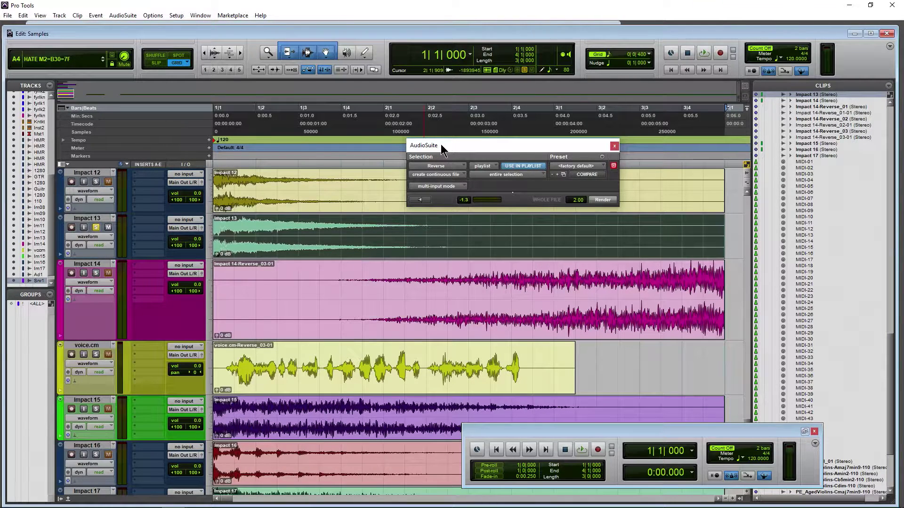
drag(440, 144, 428, 144)
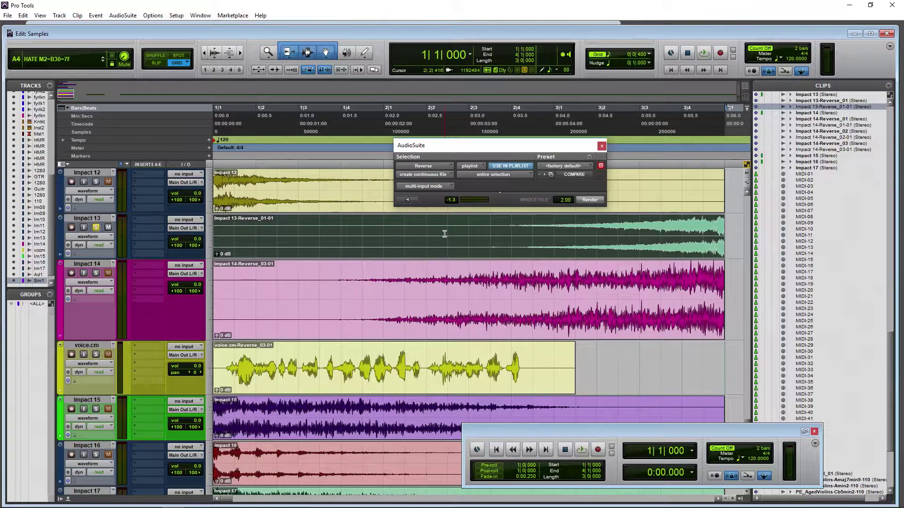
- Play back from 3|1|480, then select the whole voice.cm clip
click(575, 115)
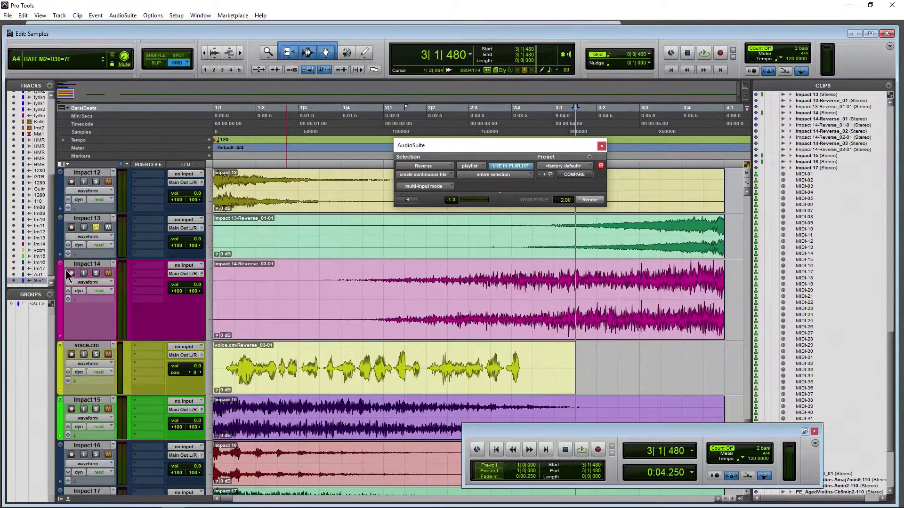
key(space)
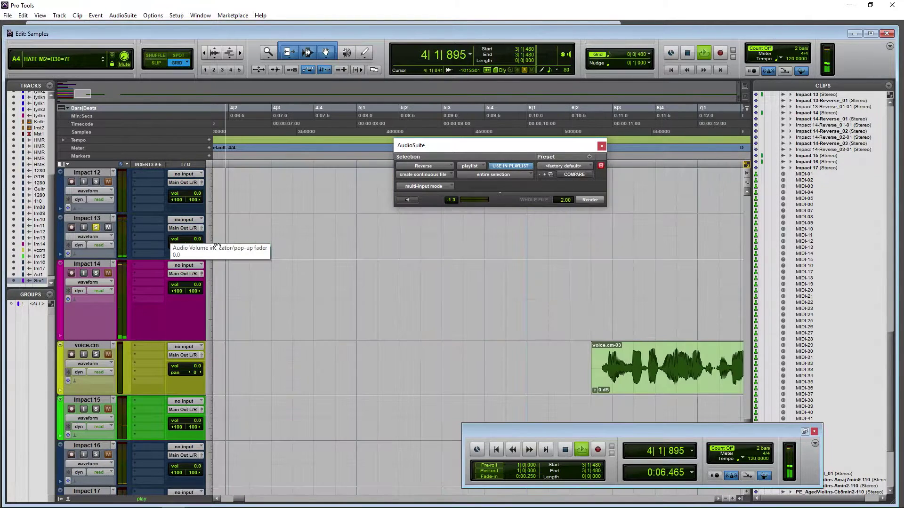
key(space)
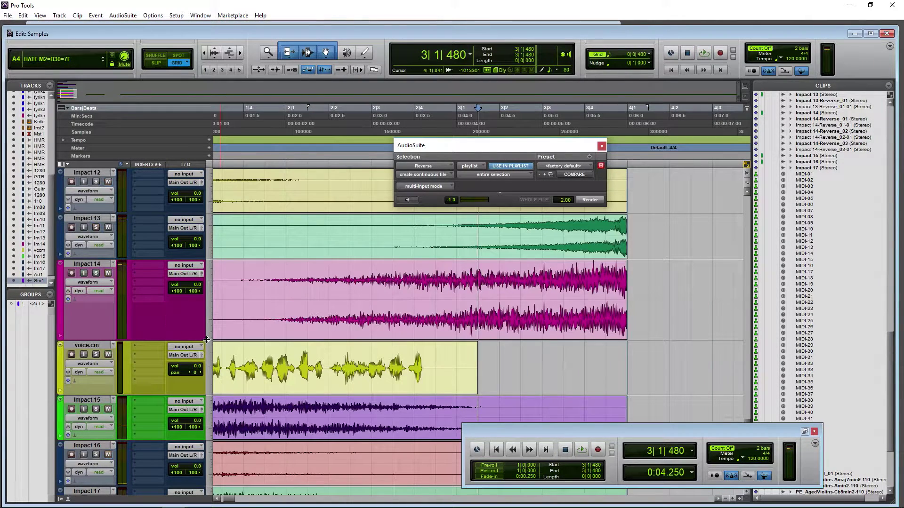
click(291, 378)
drag(445, 145, 469, 197)
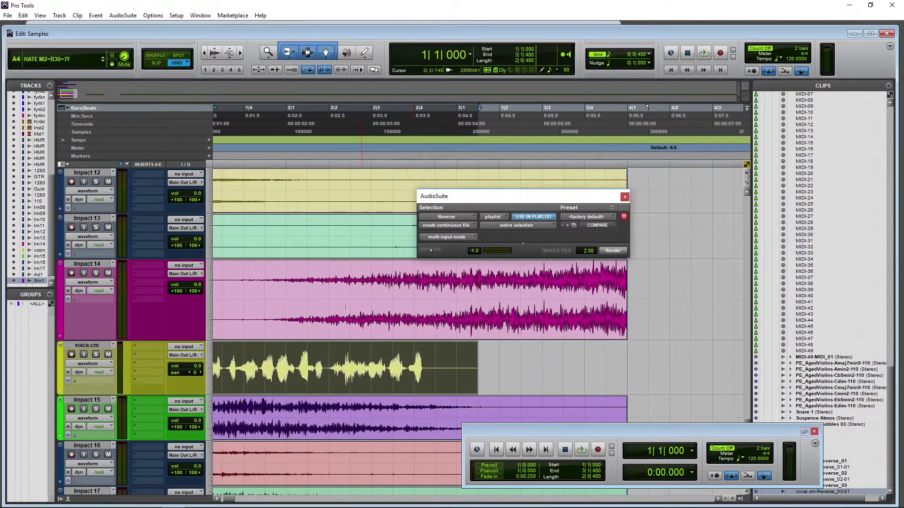
- Render voice.cm reversed, solo its track and play the result
click(611, 253)
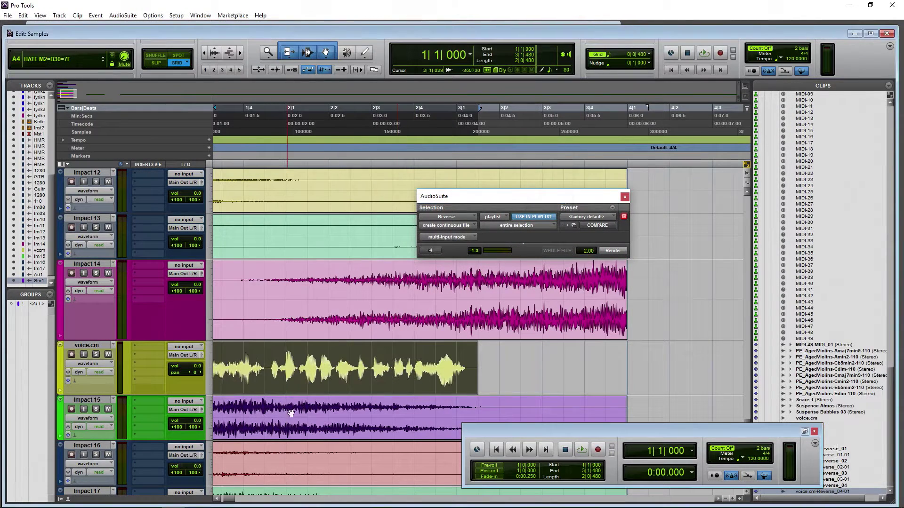
key(shift+s)
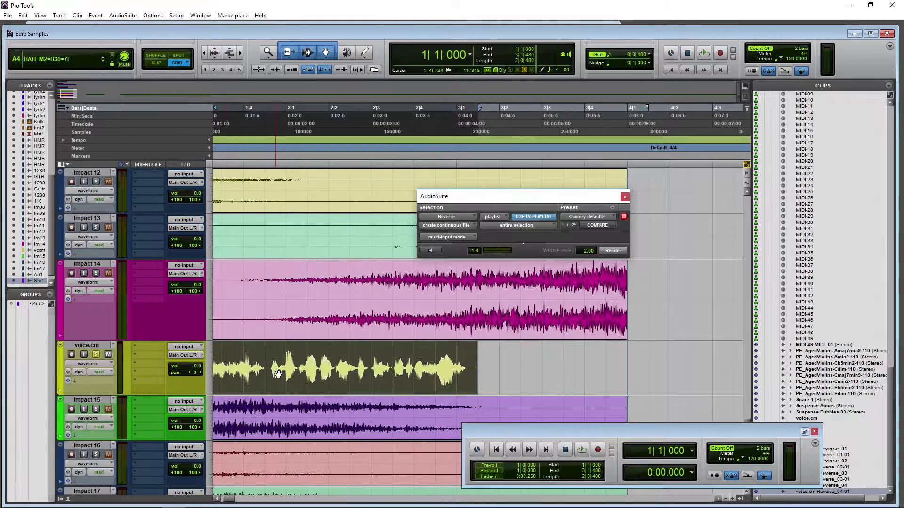
key(space)
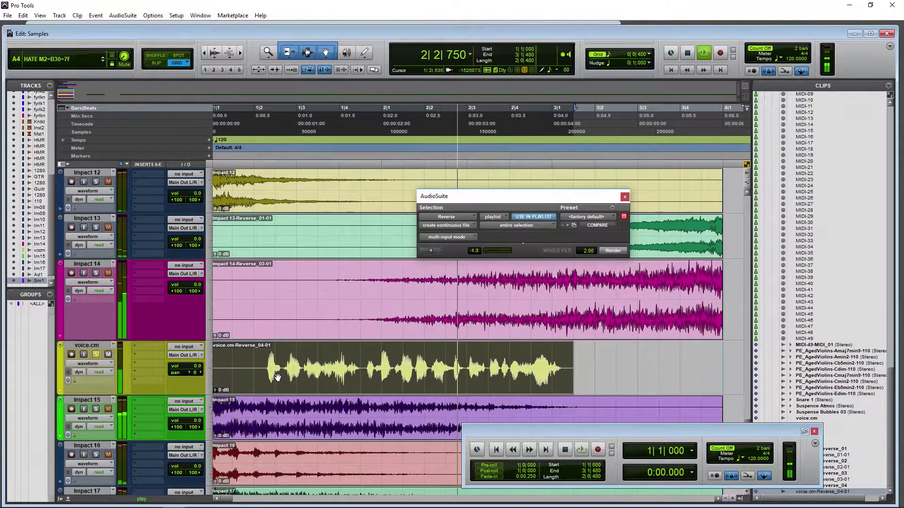
key(space)
- Render voice.cm reversed again as voice.cm-Reverse_05-01, play it, and select Snare 1
click(610, 253)
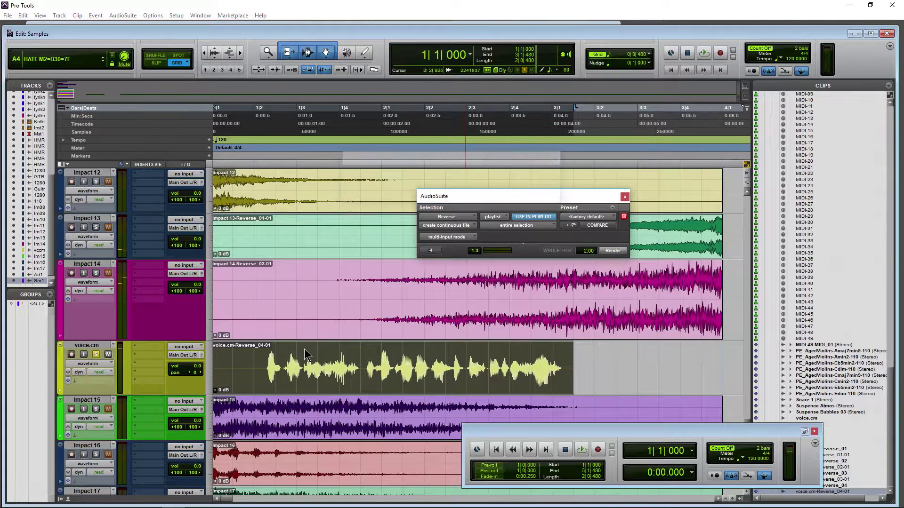
key(space)
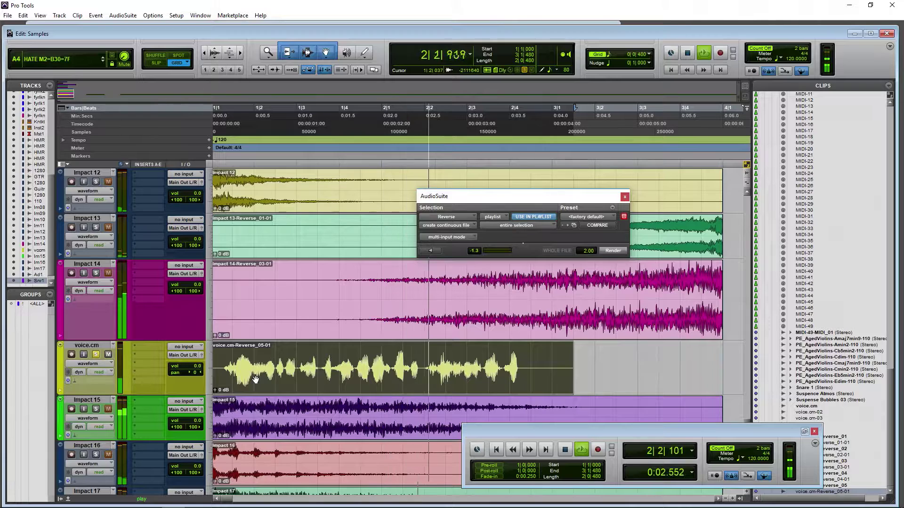
key(space)
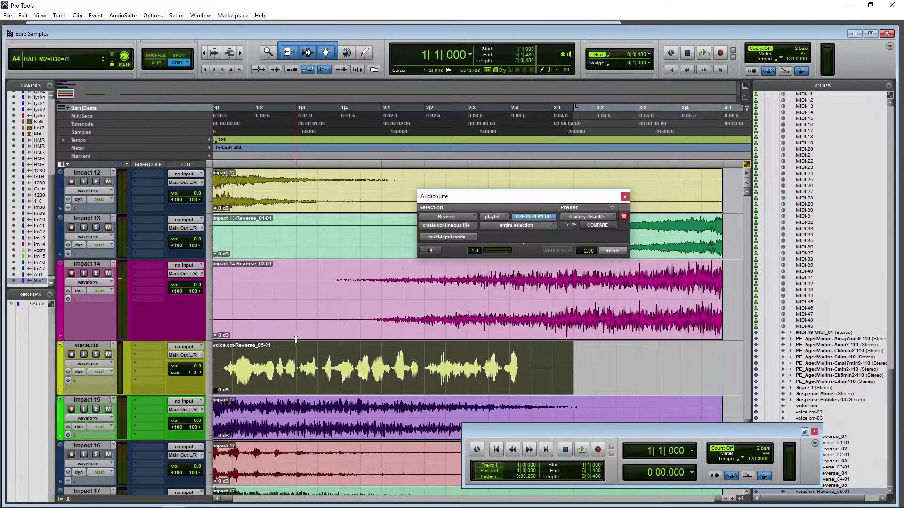
scroll(264, 353, down, 5)
click(262, 436)
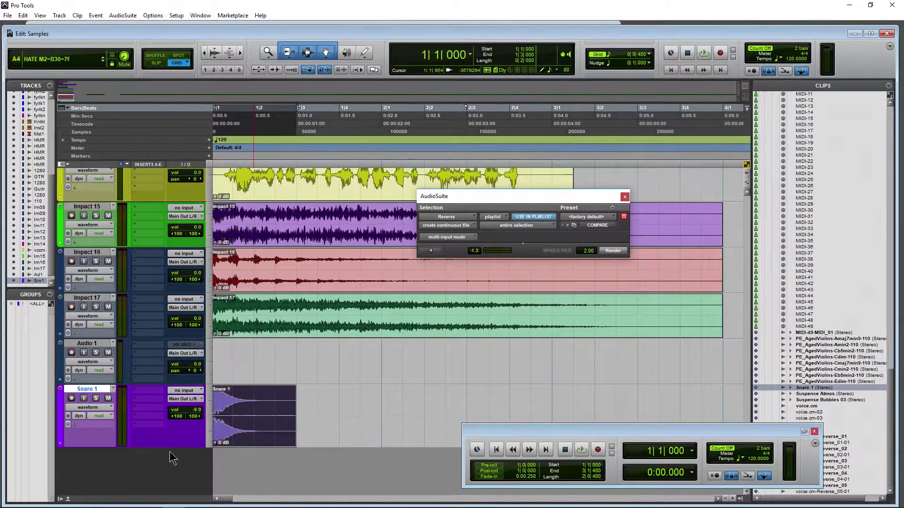
- Solo and play Snare 1, then preview its reversed sound
scroll(202, 412, up, 3)
scroll(218, 395, down, 3)
click(95, 398)
key(space)
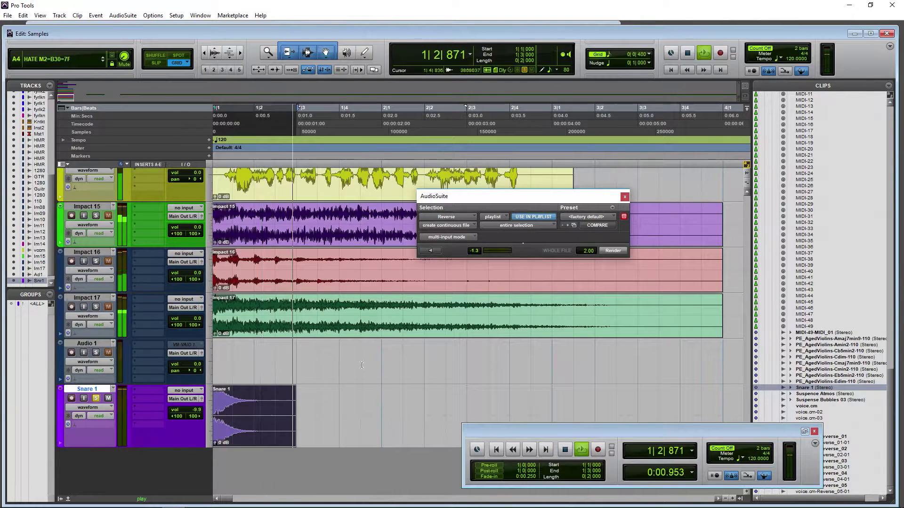
drag(492, 198, 459, 224)
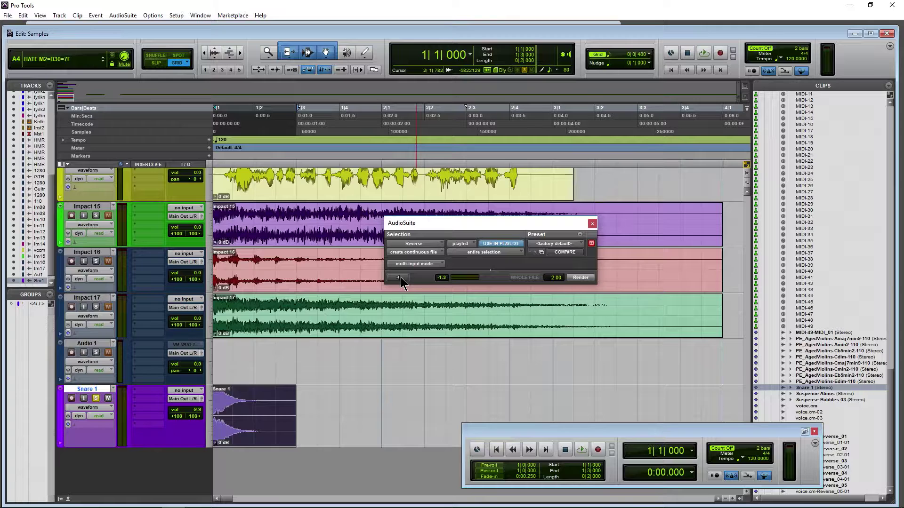
click(400, 277)
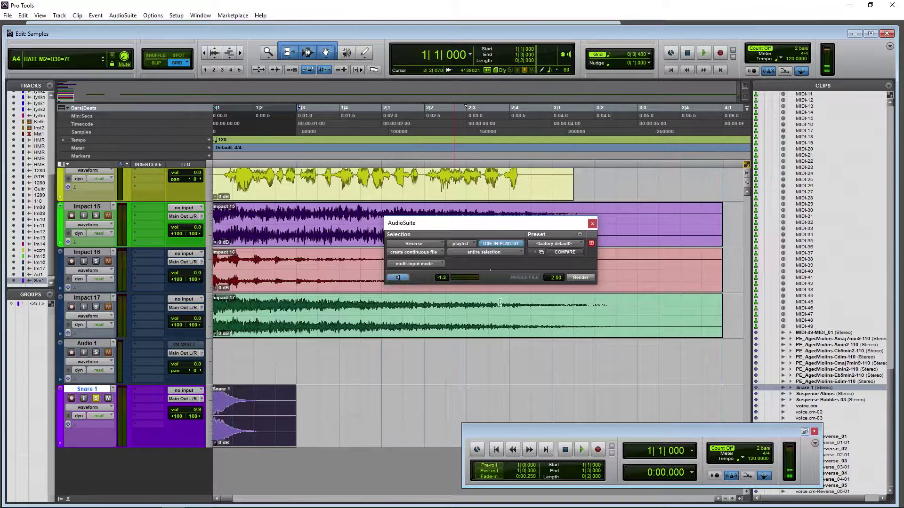
click(398, 276)
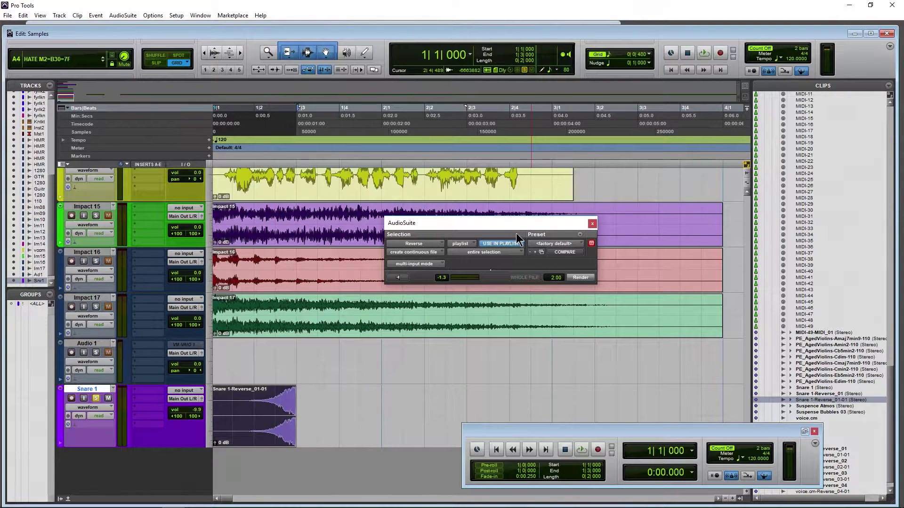
- Shift the reversed Snare 1 clip one beat later to 1|2 and play it back
drag(511, 224, 491, 194)
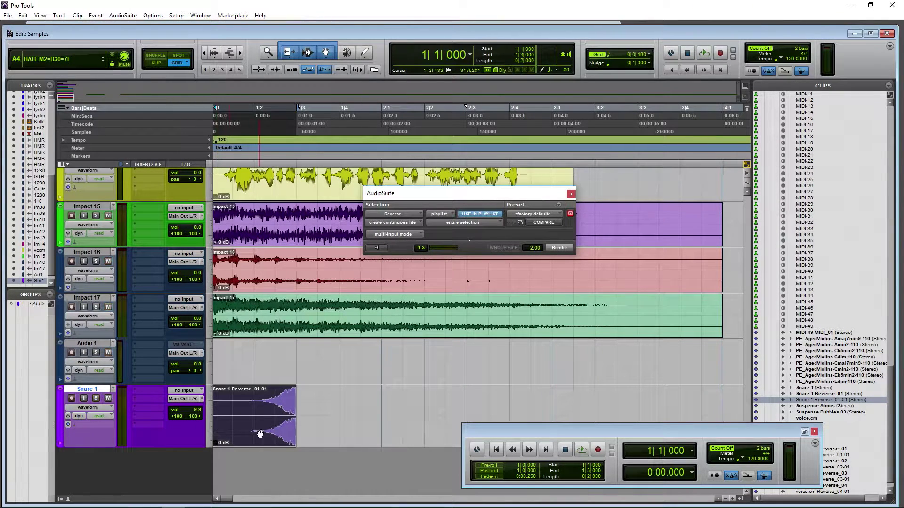
key(KP_Add)
click(96, 399)
key(space)
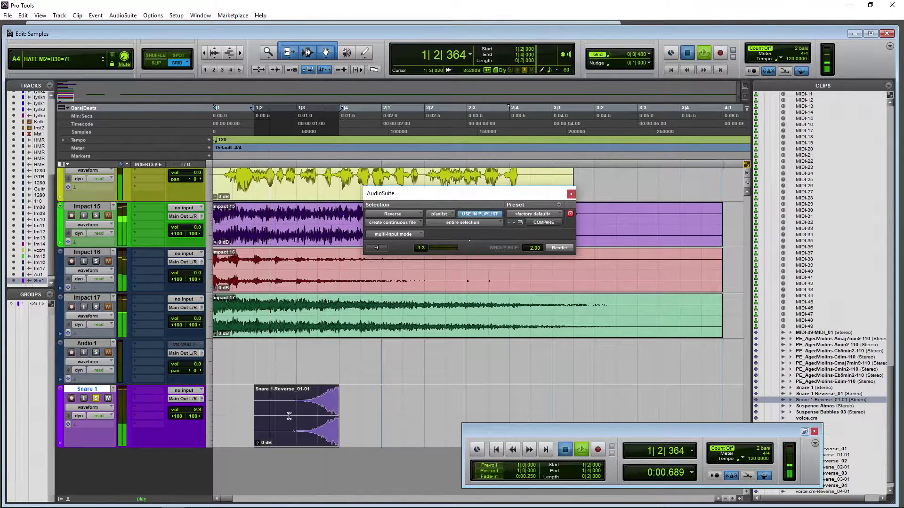
key(space)
scroll(119, 408, up, 1)
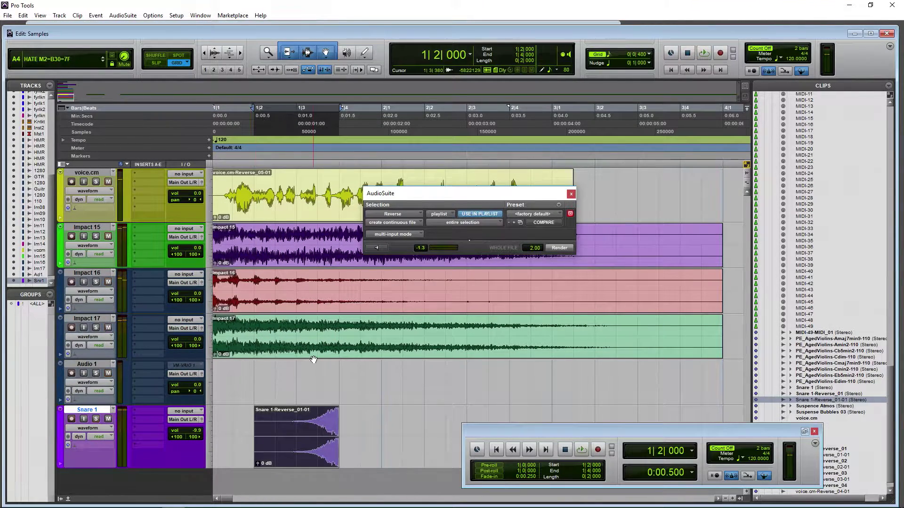
scroll(295, 367, up, 10)
scroll(294, 366, up, 6)
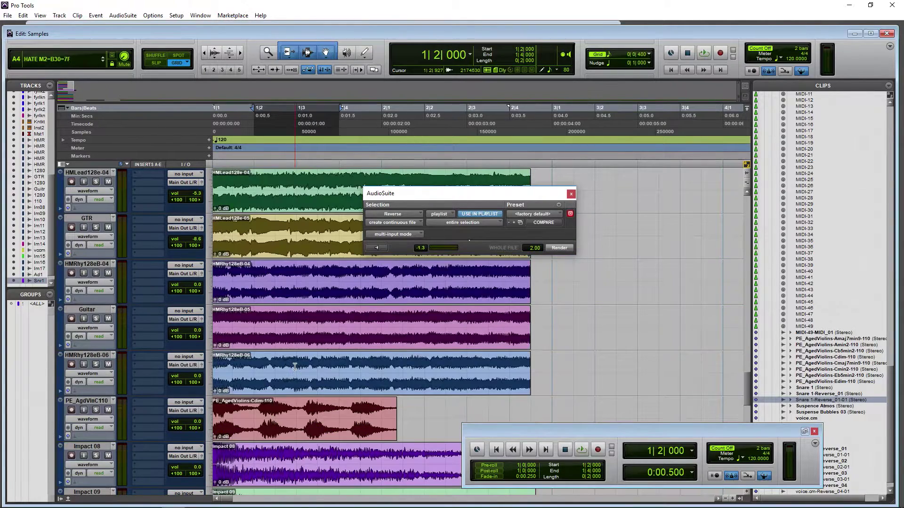
scroll(299, 343, down, 3)
- Select and solo PE_AgedViolins-Cdim-110, render it reversed, and play the backwards result
click(300, 343)
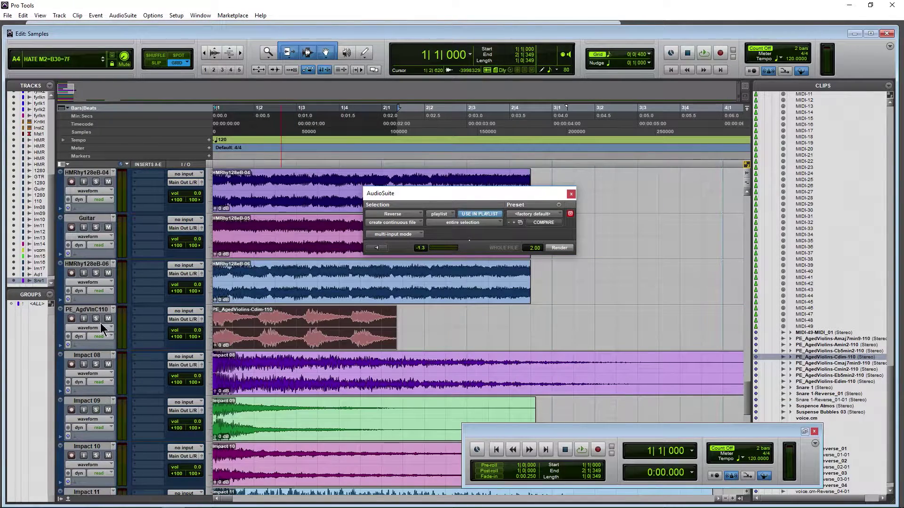
click(95, 320)
key(space)
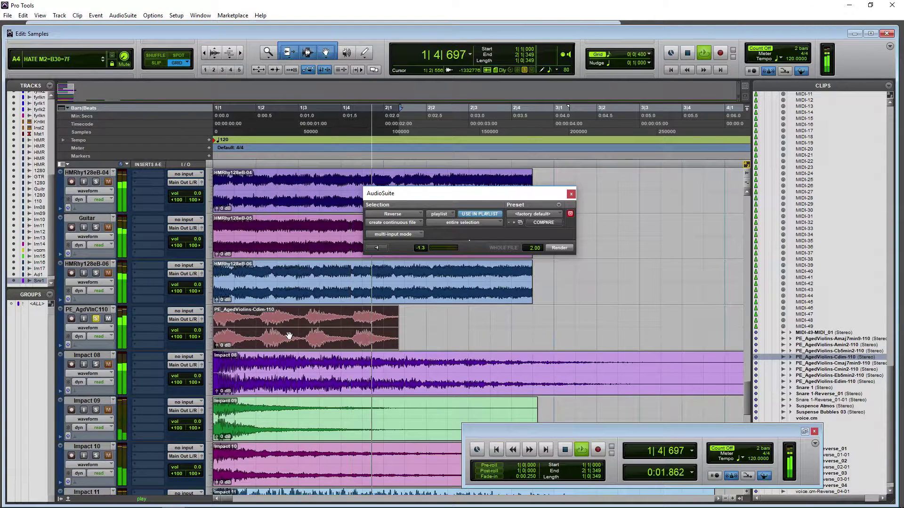
key(space)
click(564, 250)
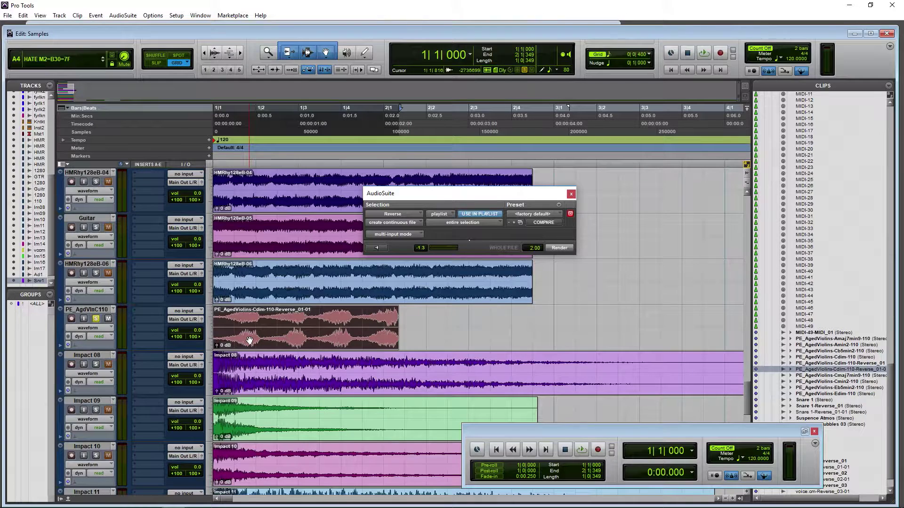
key(space)
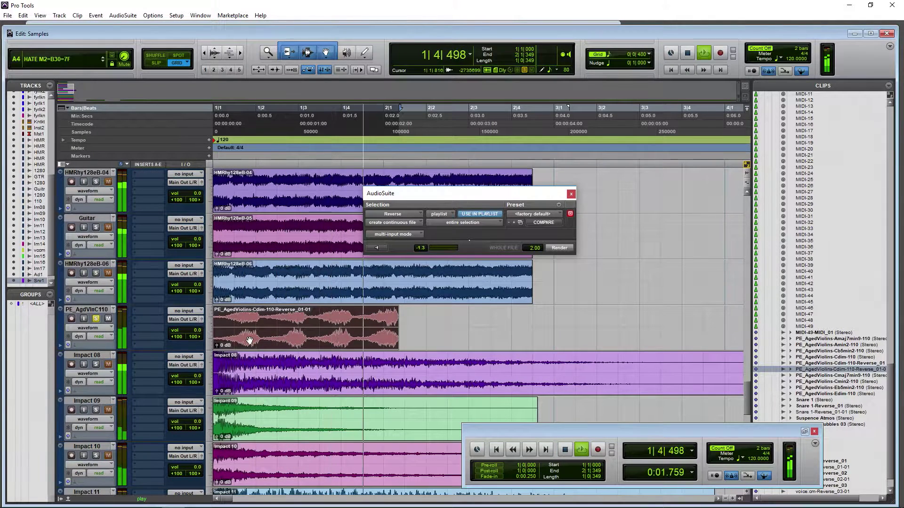
key(space)
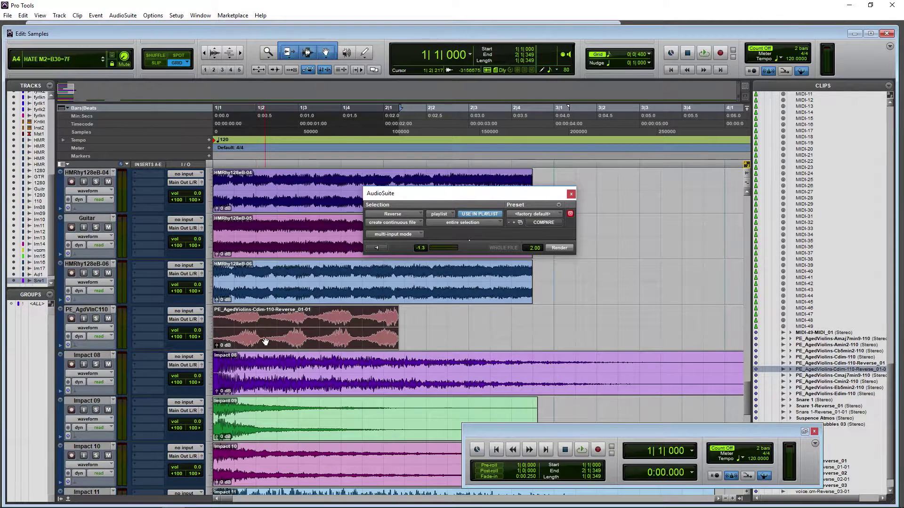
scroll(266, 342, up, 4)
- Solo HMLead128e-04, render it reversed, and lower its track volume to -7.3 dB
click(96, 273)
key(space)
drag(435, 202, 470, 168)
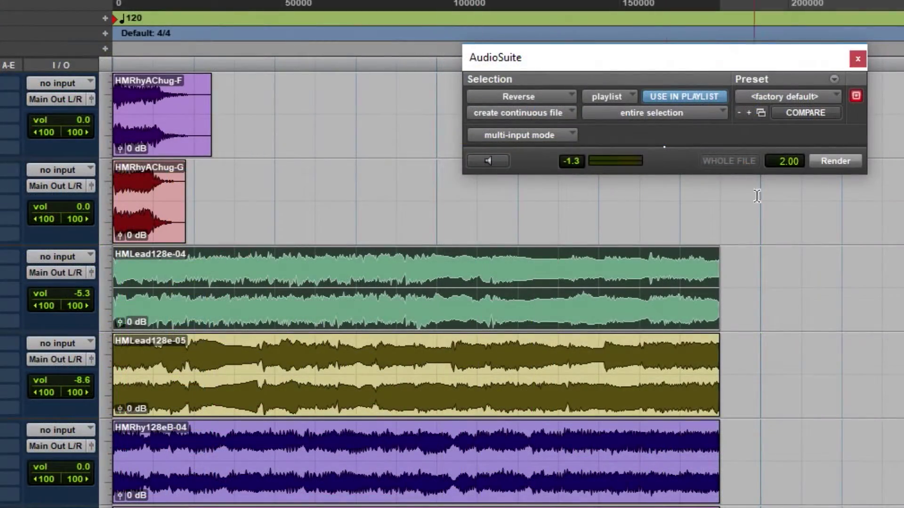
click(833, 161)
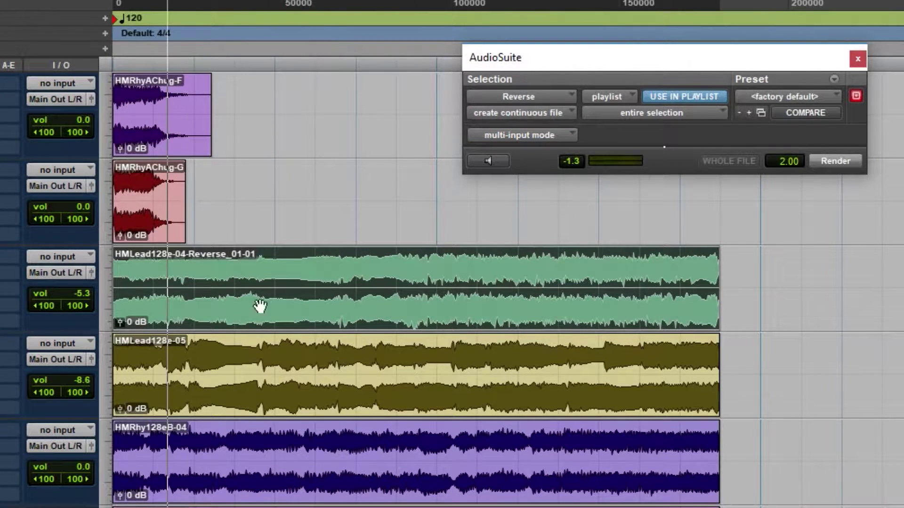
drag(78, 293, 77, 302)
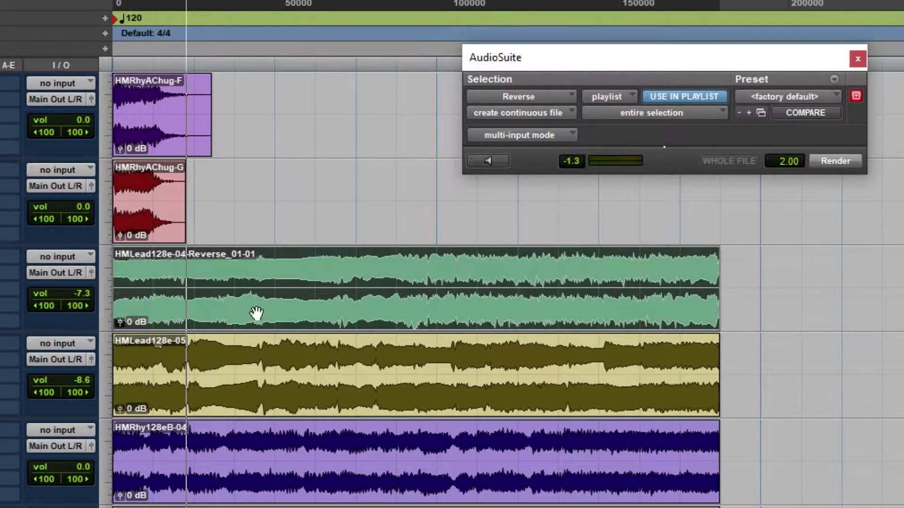
scroll(231, 403, up, 10)
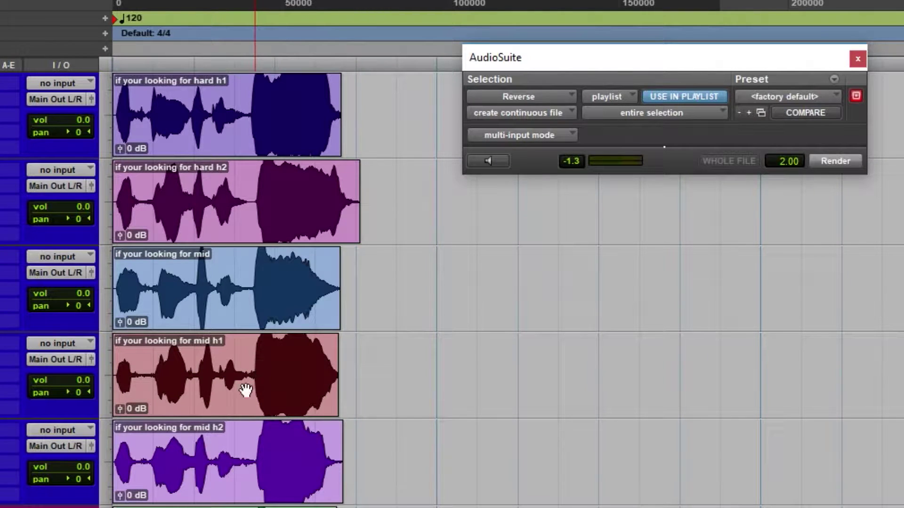
- Select the 'if your looking for mid h1' clip, render it reversed, and stop playback
click(245, 388)
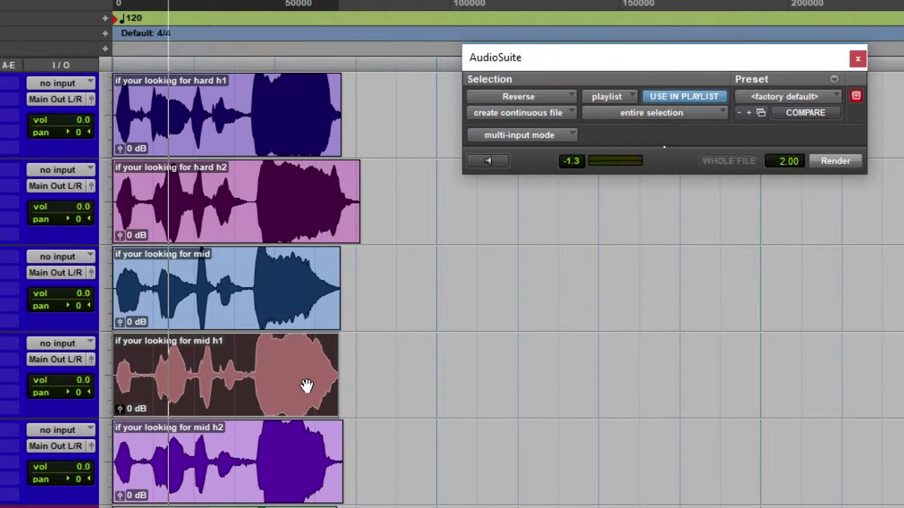
click(819, 162)
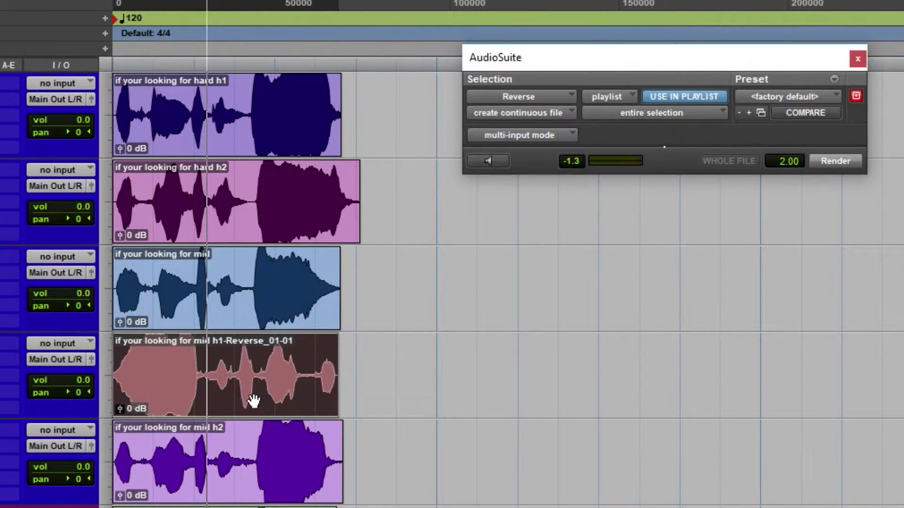
key(space)
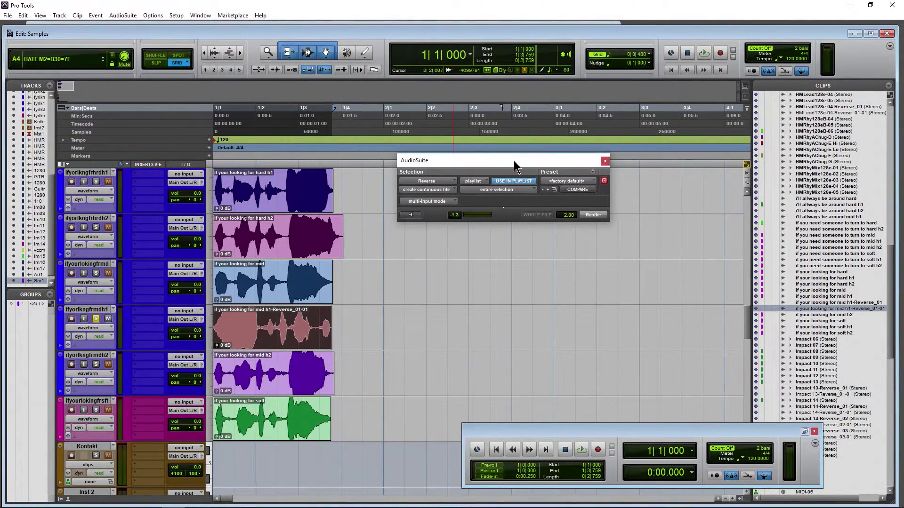
drag(514, 165, 504, 164)
click(122, 16)
mouse_move(146, 133)
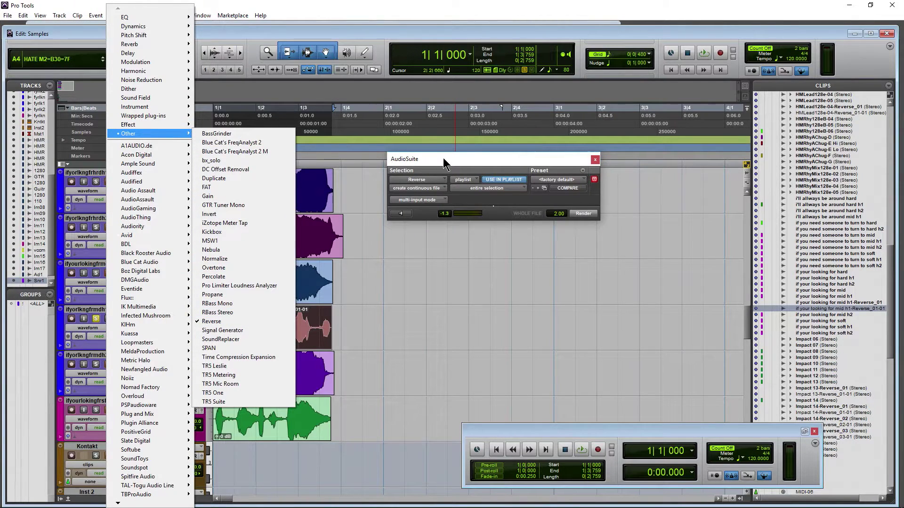
click(447, 160)
drag(455, 163, 477, 164)
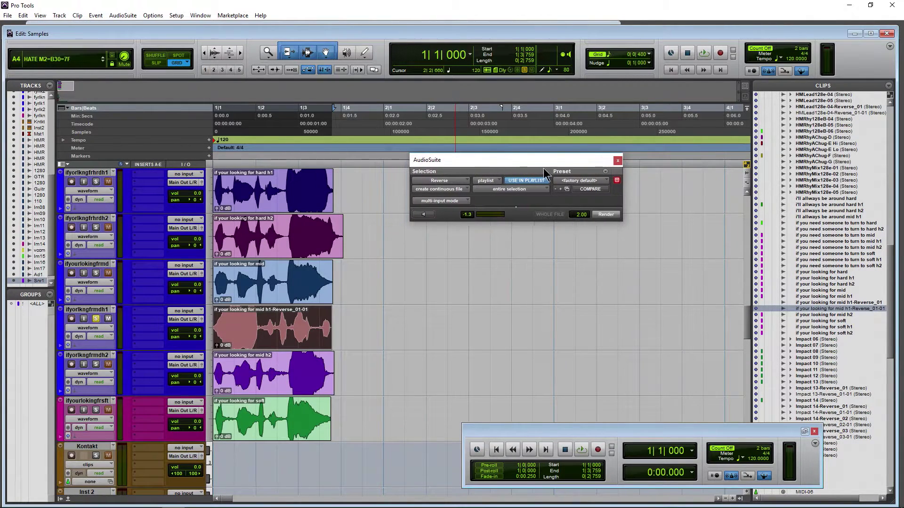
scroll(807, 231, down, 2)
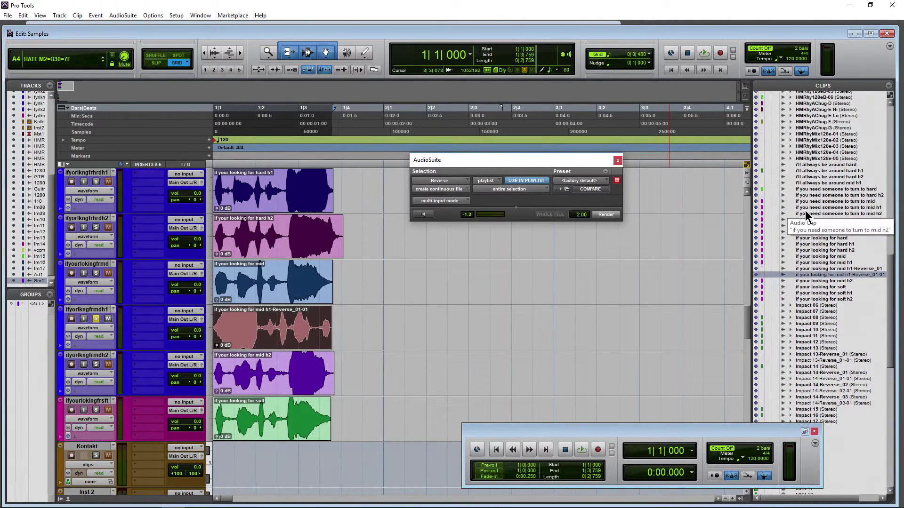
scroll(804, 210, down, 5)
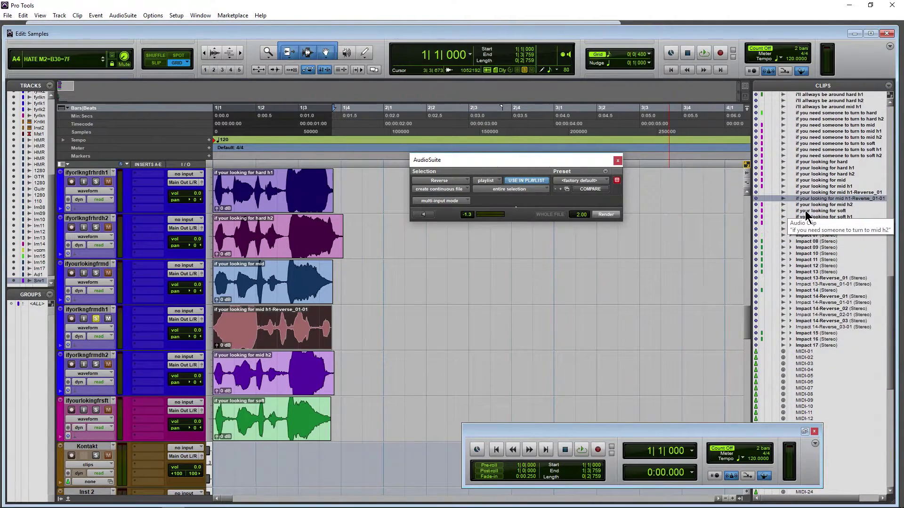
scroll(803, 230, down, 1)
- Select clips Impact 06 through Impact 09 in the Clips list
click(807, 212)
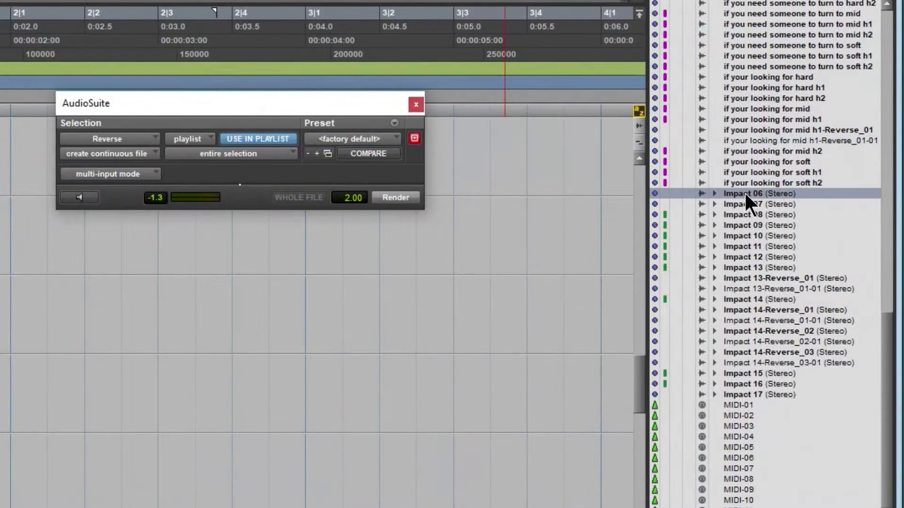
alt+click(746, 193)
alt+click(751, 205)
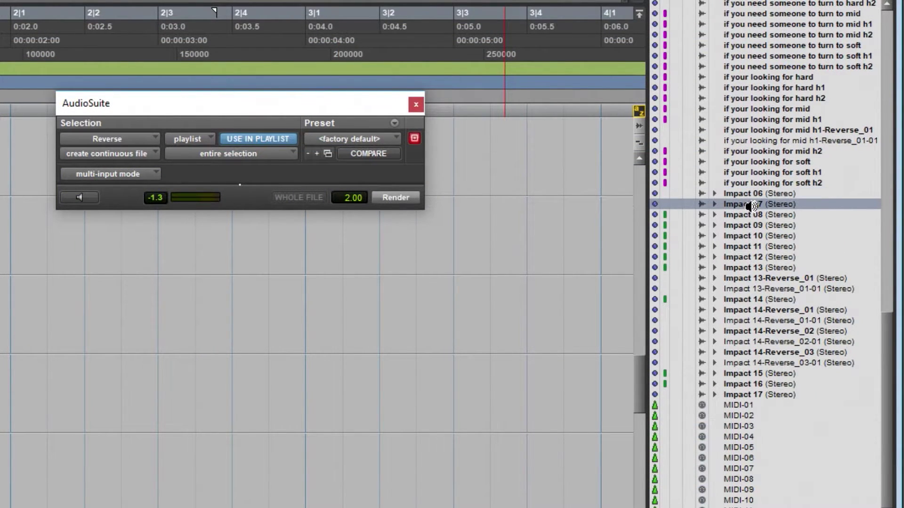
click(745, 194)
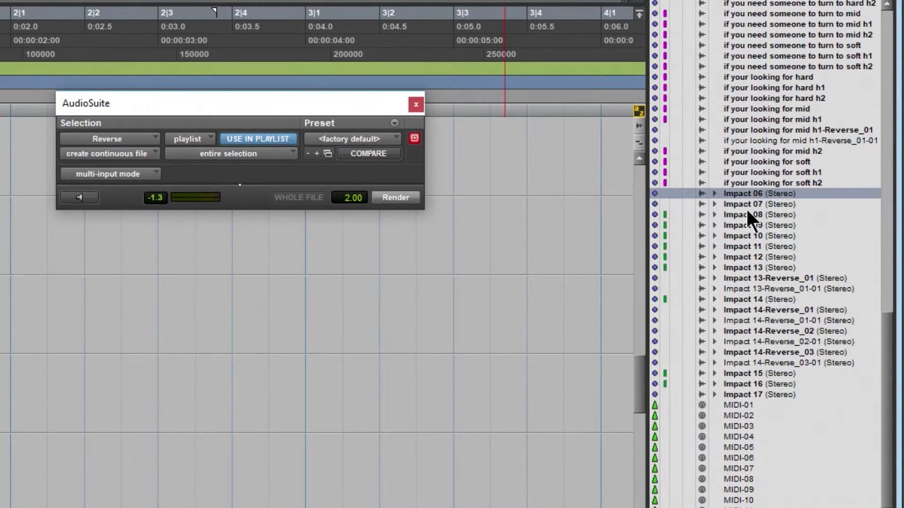
shift+click(747, 225)
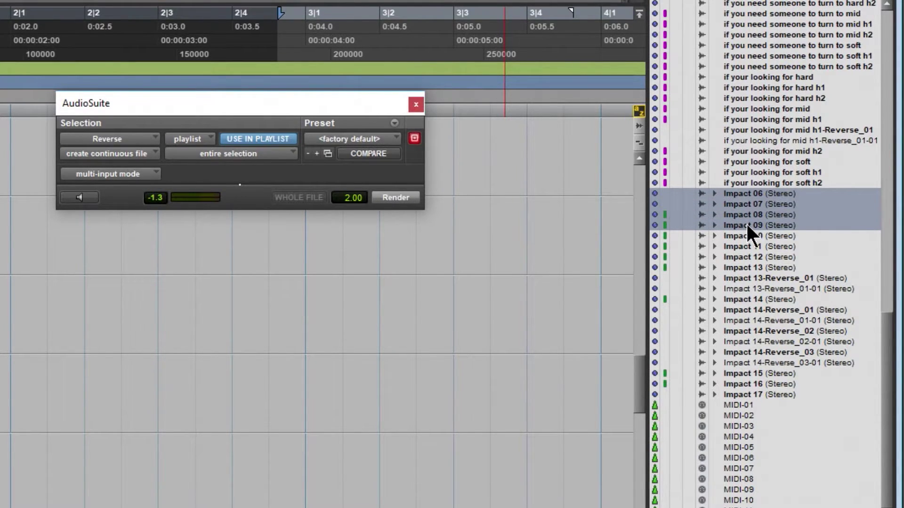
- Set the Reverse plug-in to process from the clip list with USE IN PLAYLIST enabled
drag(253, 101, 299, 102)
click(245, 138)
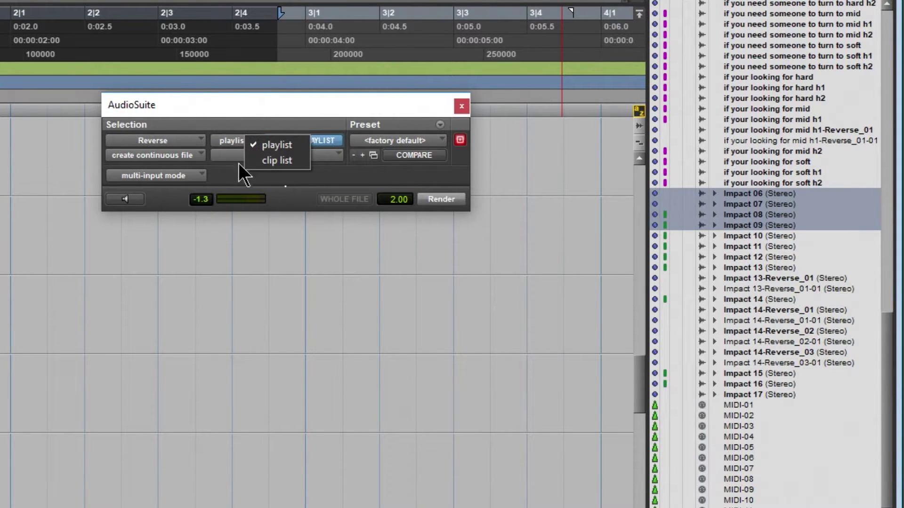
click(271, 162)
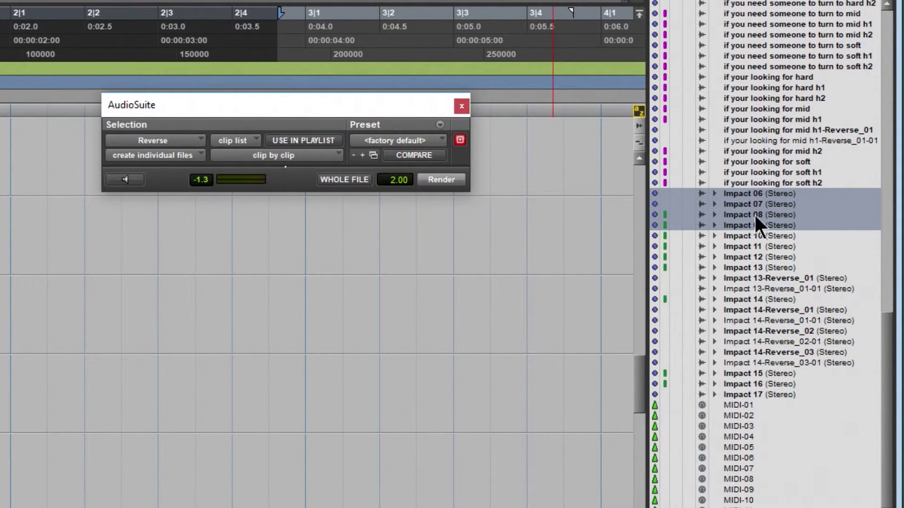
click(304, 140)
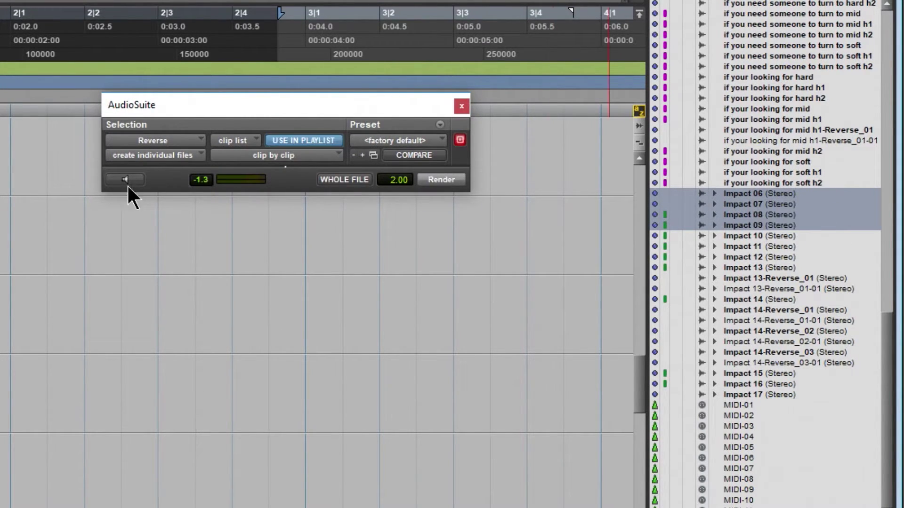
- Render reversed Impact 06–09 and place Impact 06/07/08-Reverse-00 on the HMRhyAChug-D track
click(447, 178)
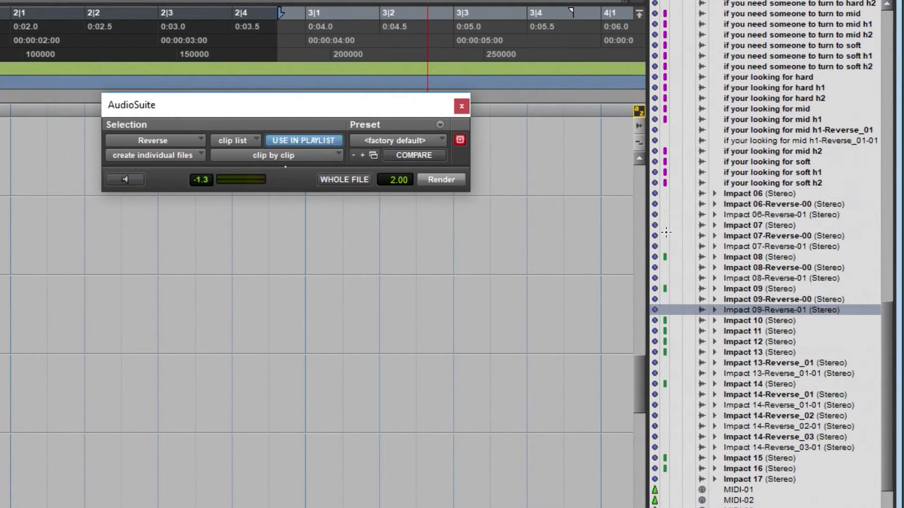
click(784, 214)
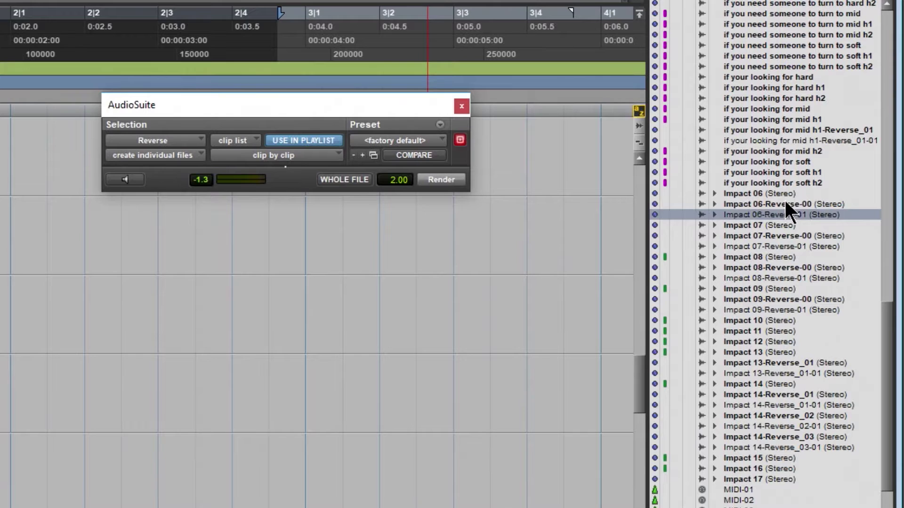
click(785, 199)
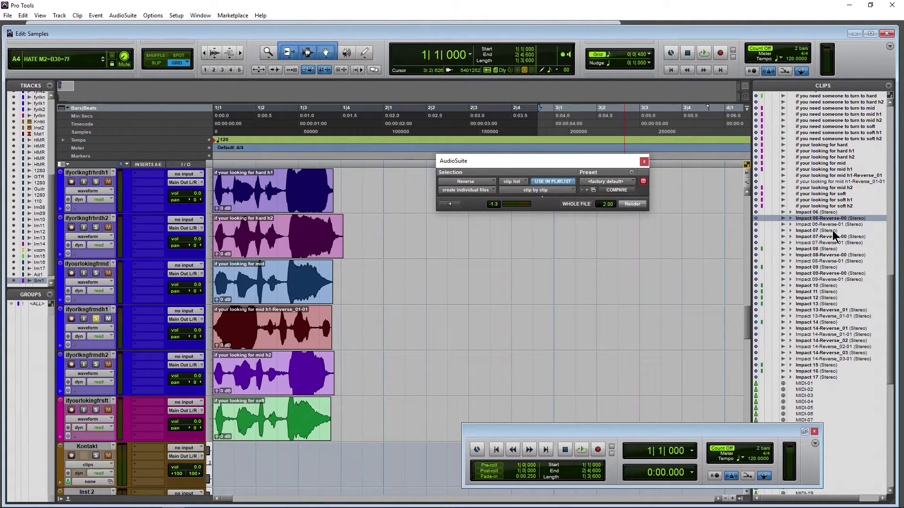
ctrl+click(829, 255)
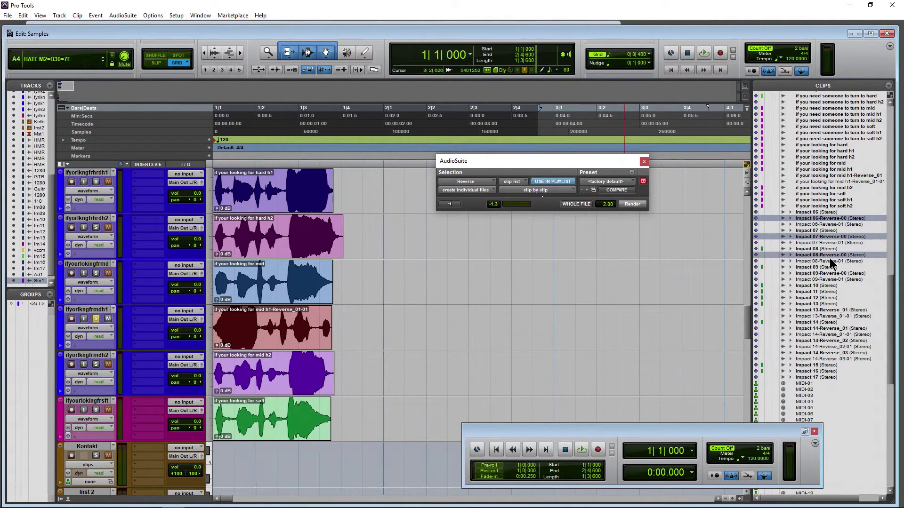
drag(829, 222, 314, 312)
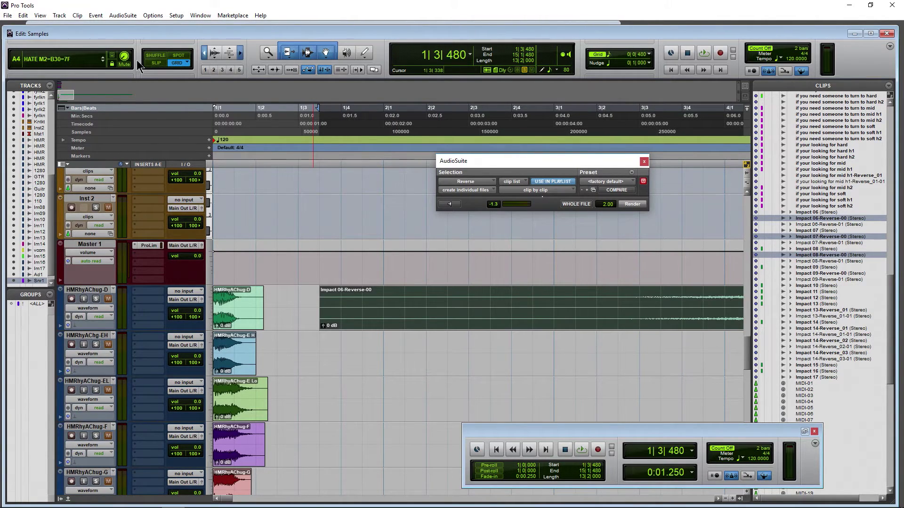
- Solo the HMRhyAChug-D track and play back the reversed Impact 06, 07 and 08 clips
key(ctrl+bracketleft)
key(ctrl+bracketleft)
key(ctrl+bracketleft)
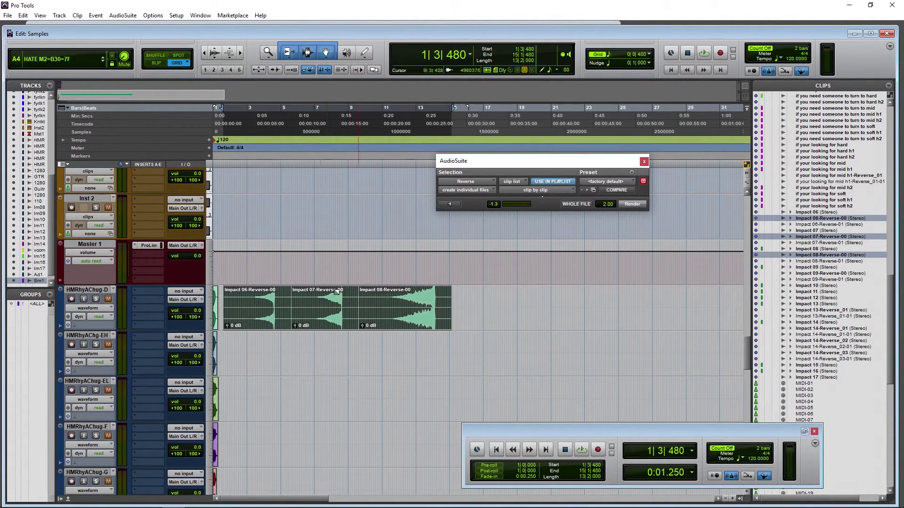
click(322, 299)
key(shift+s)
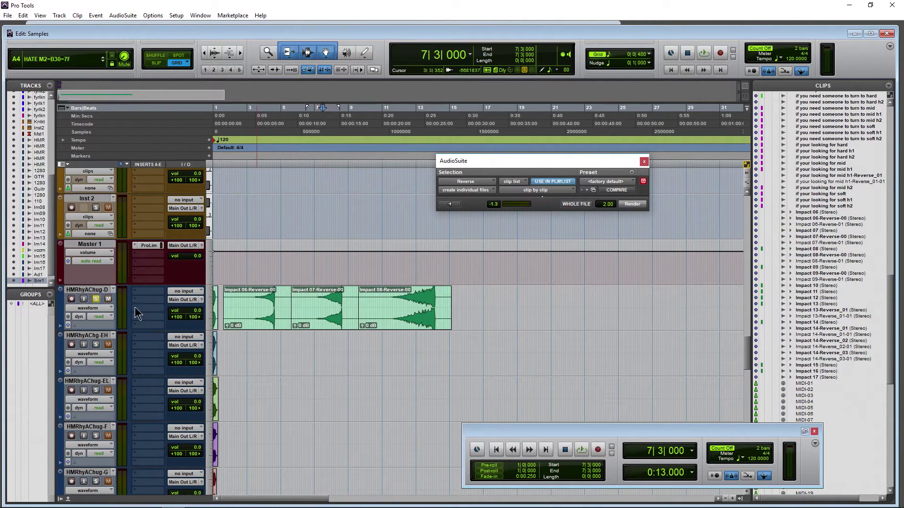
key(space)
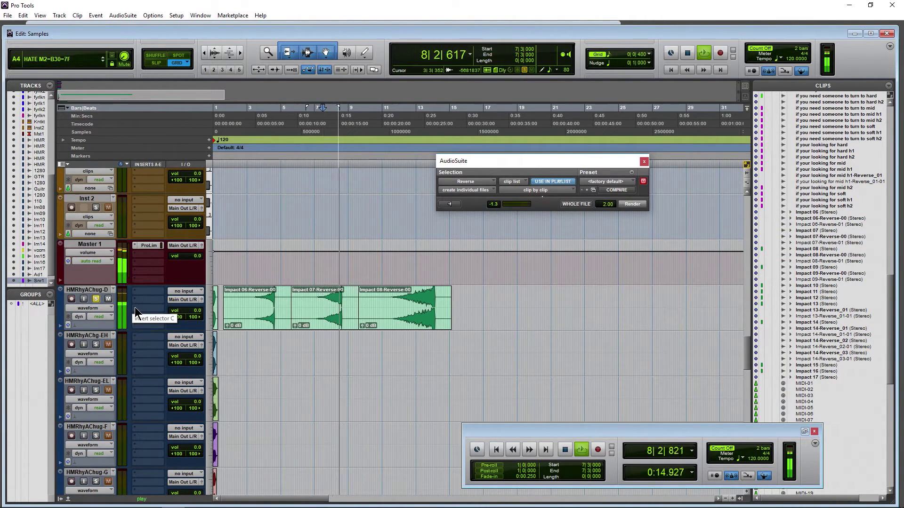